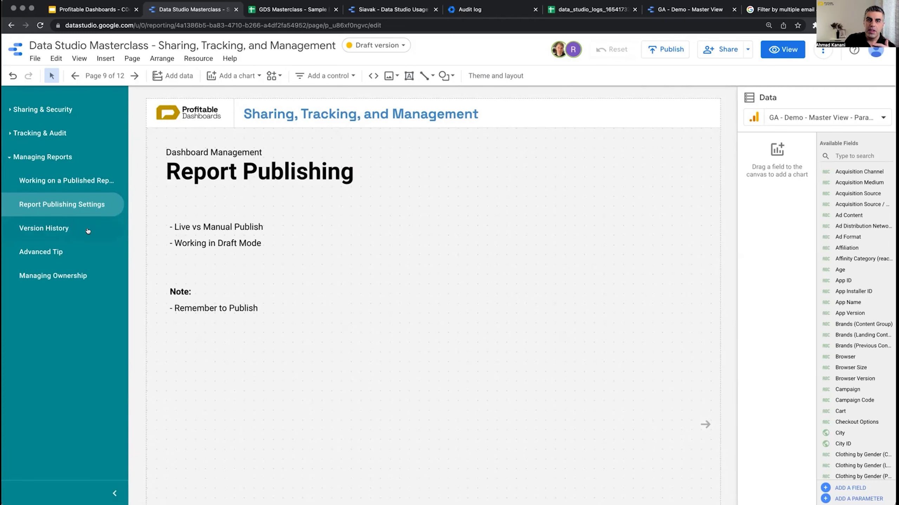
Go to the report's Version History page and check the places from which its version history can be accessed.
left_click(78, 234)
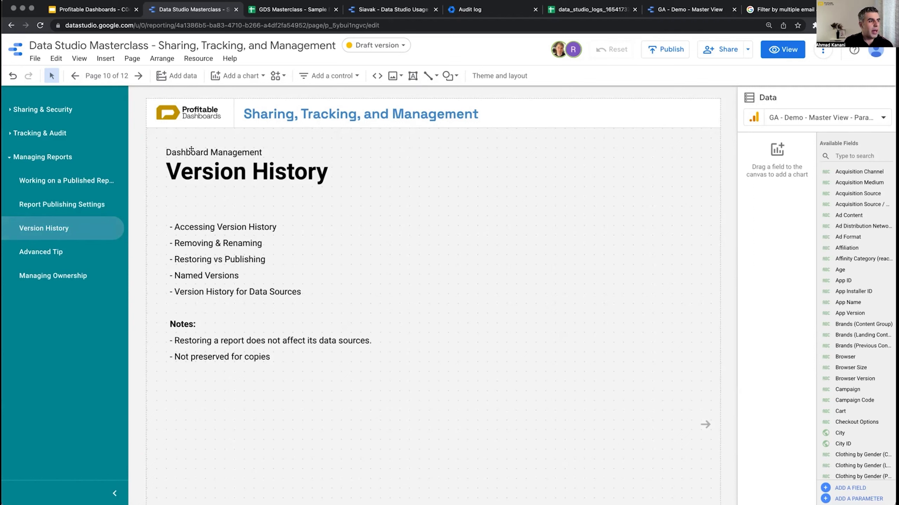
left_click(36, 58)
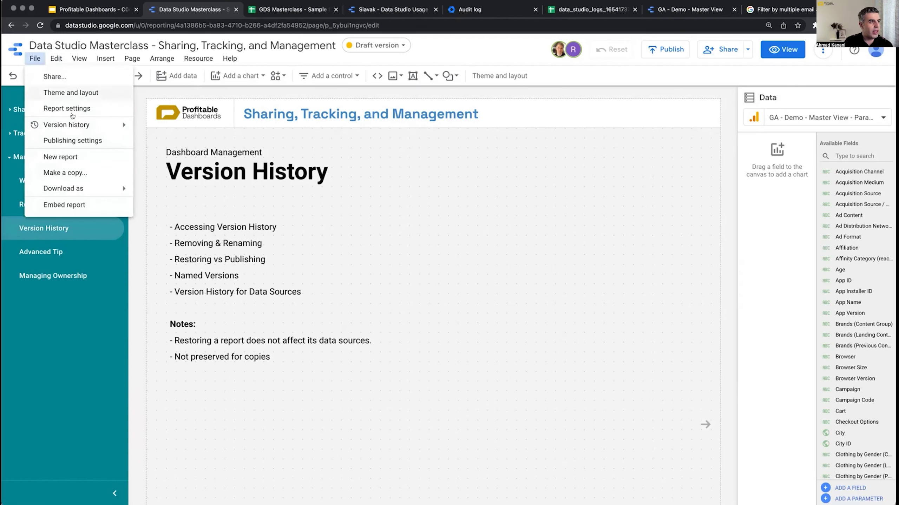
mouse_move(78, 126)
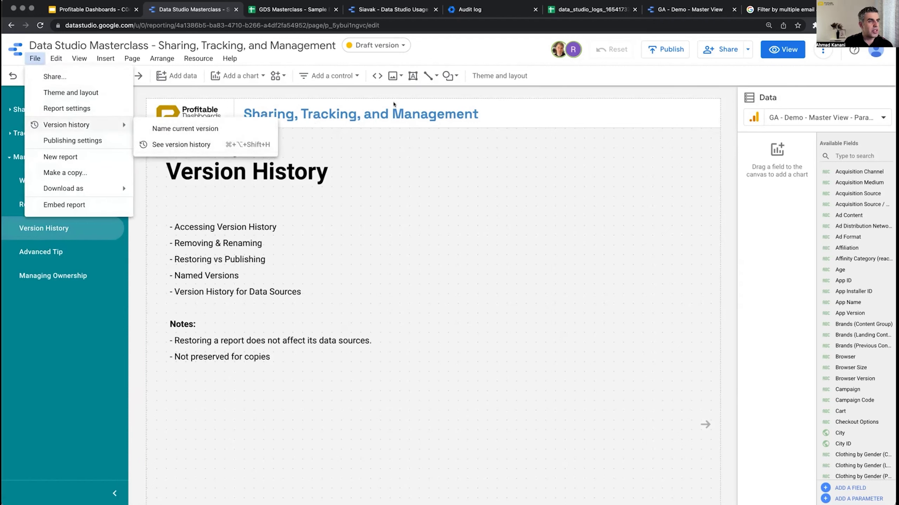
left_click(403, 45)
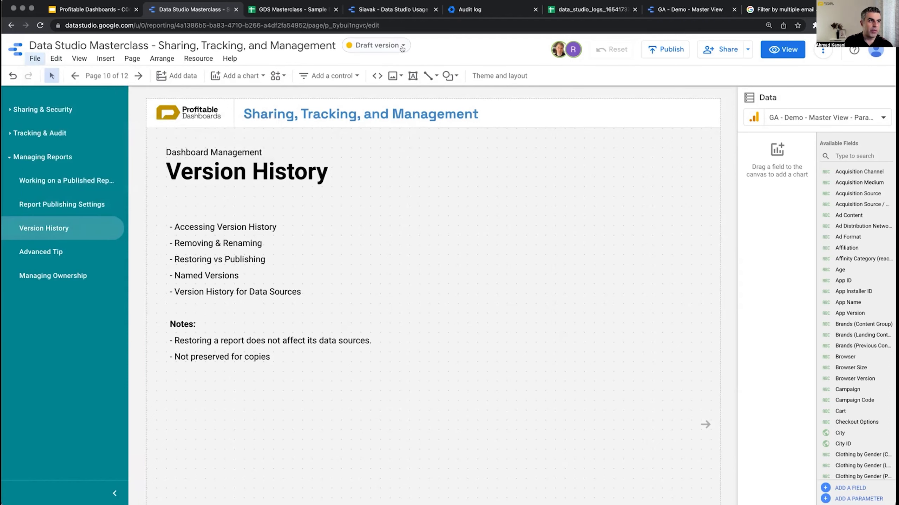
left_click(403, 45)
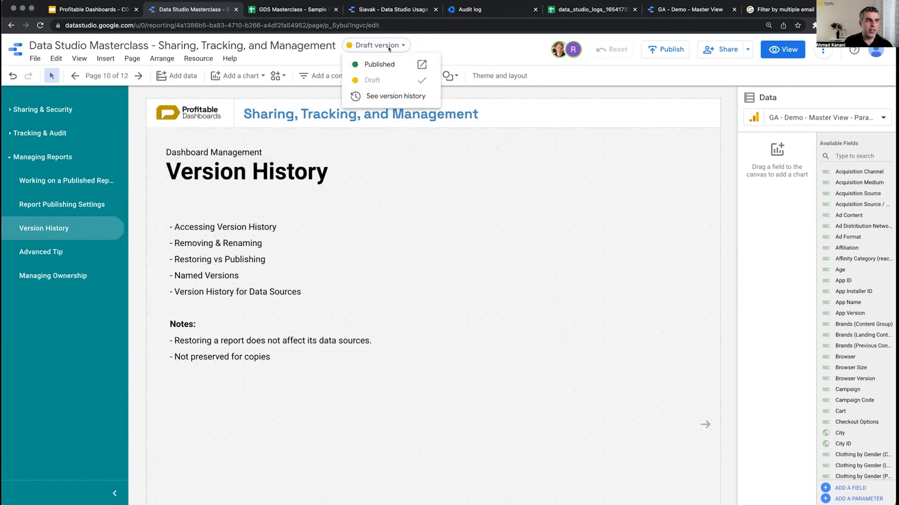
left_click(462, 52)
Turn off manual report publishing in the report's publishing settings and save the change.
left_click(34, 58)
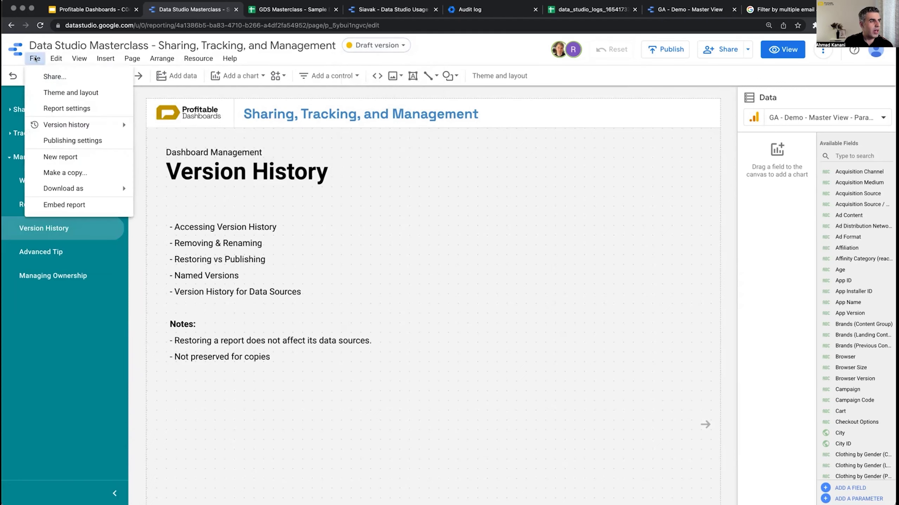
left_click(71, 138)
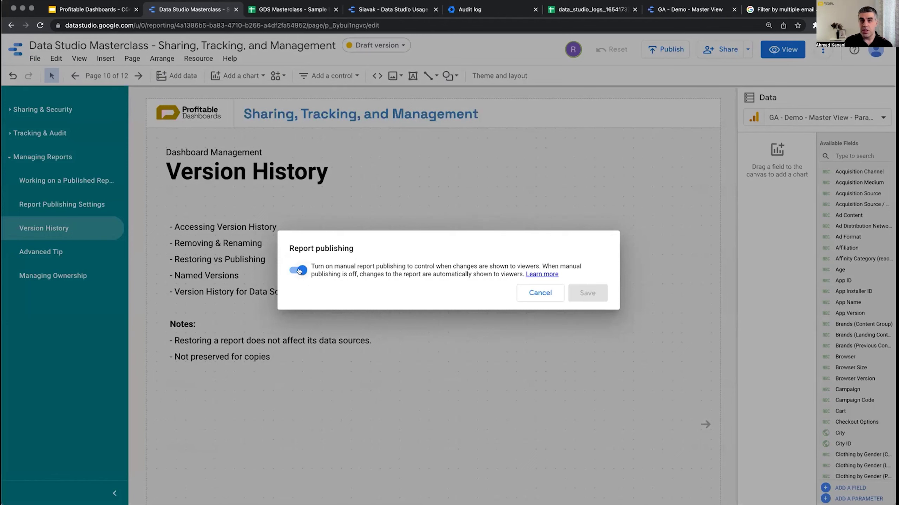
left_click(299, 270)
left_click(588, 294)
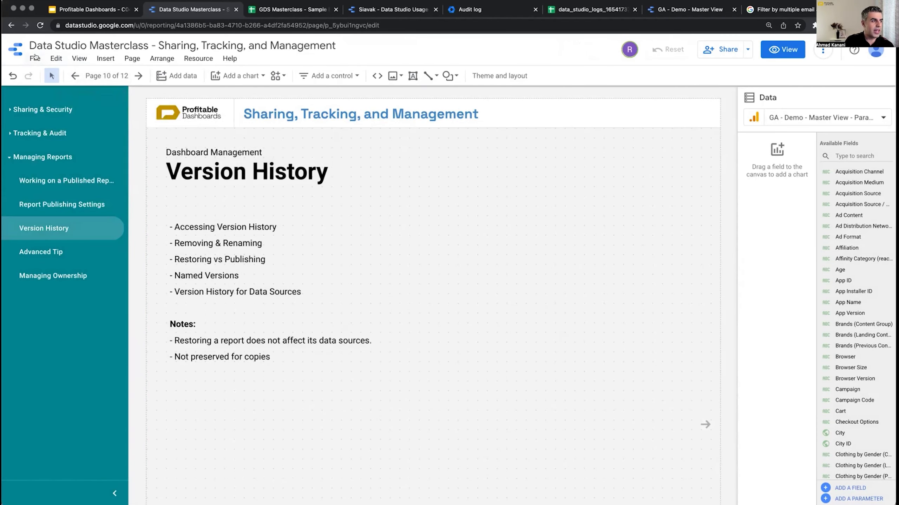
Open the report's version history and preview the Working on a Published Report and Report Publishing Settings pages of the June 1, 2022 11:40 AM version.
left_click(35, 57)
mouse_move(78, 125)
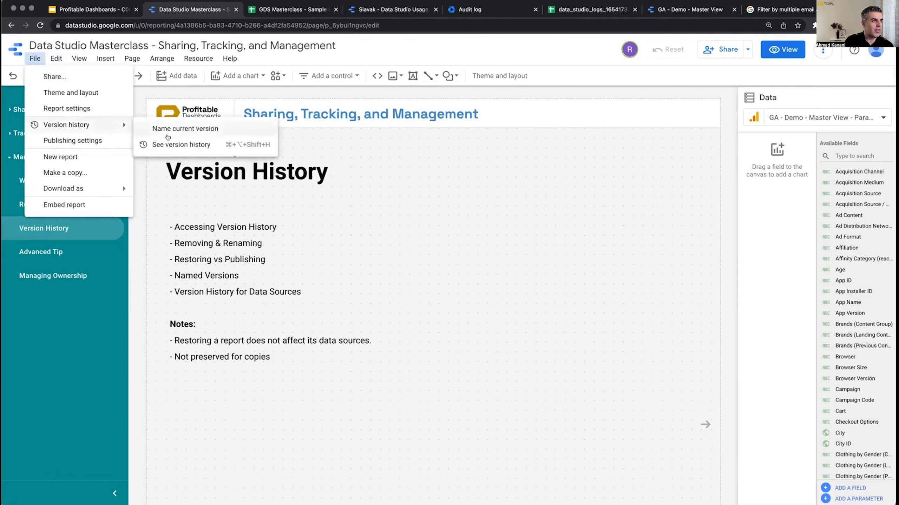
left_click(174, 144)
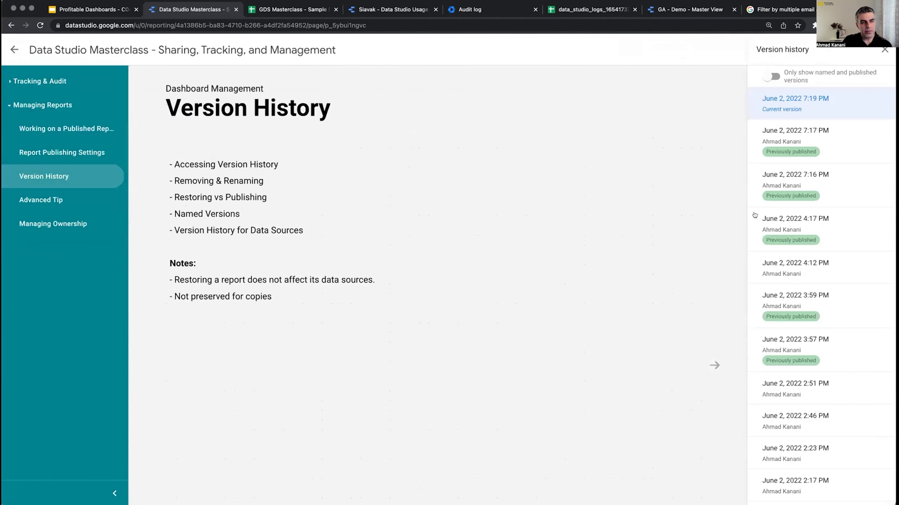
scroll(856, 292, "down", 7)
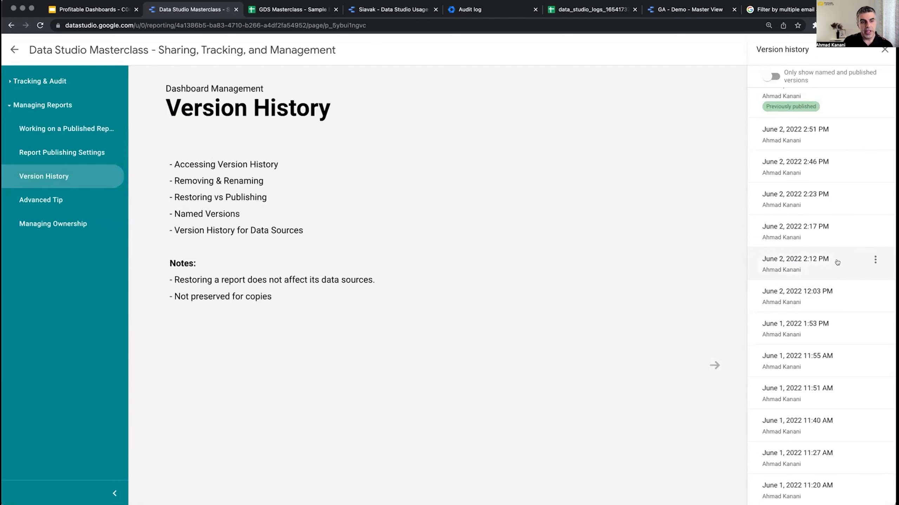
left_click(840, 432)
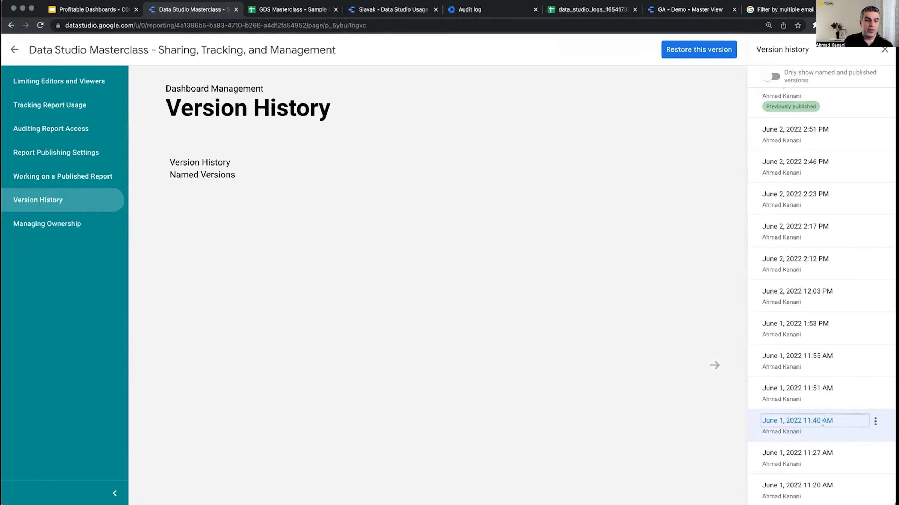
left_click(86, 177)
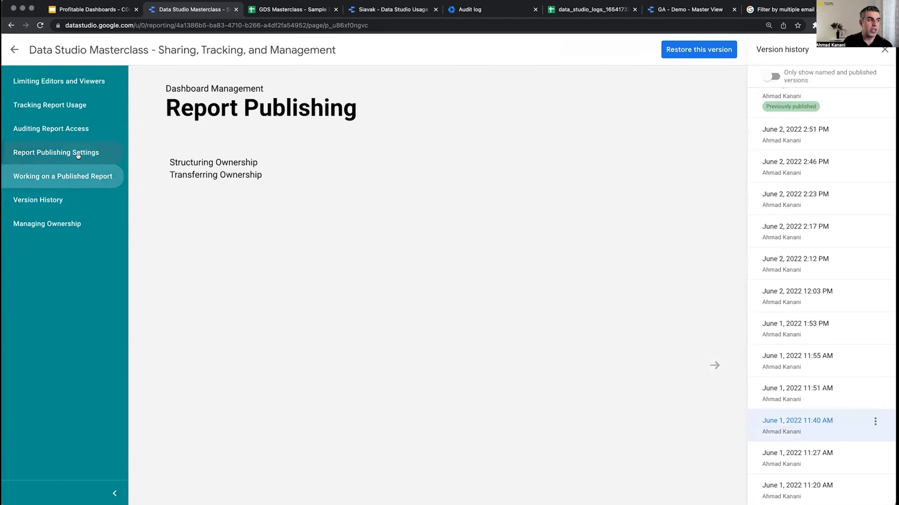
left_click(101, 162)
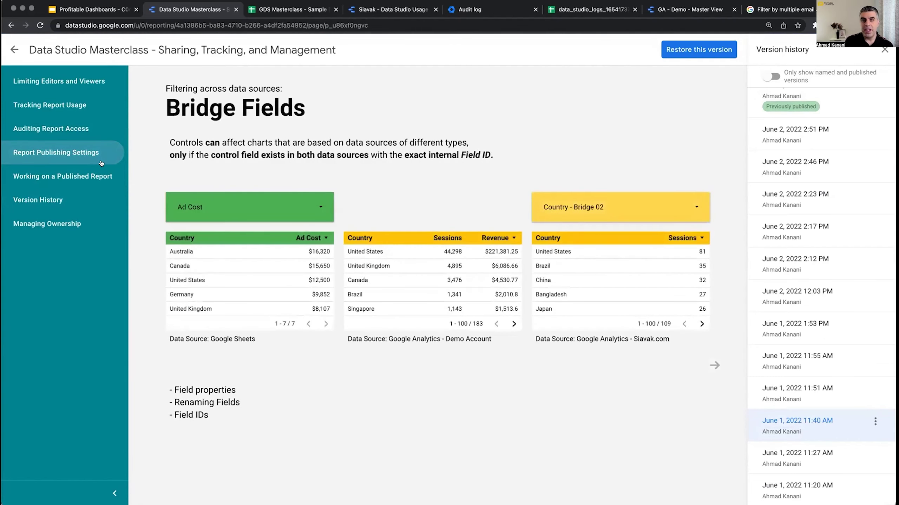
Preview the June 1, 2022 11:27 AM version, return to the 11:40 AM version and view the actions available for it.
left_click(844, 457)
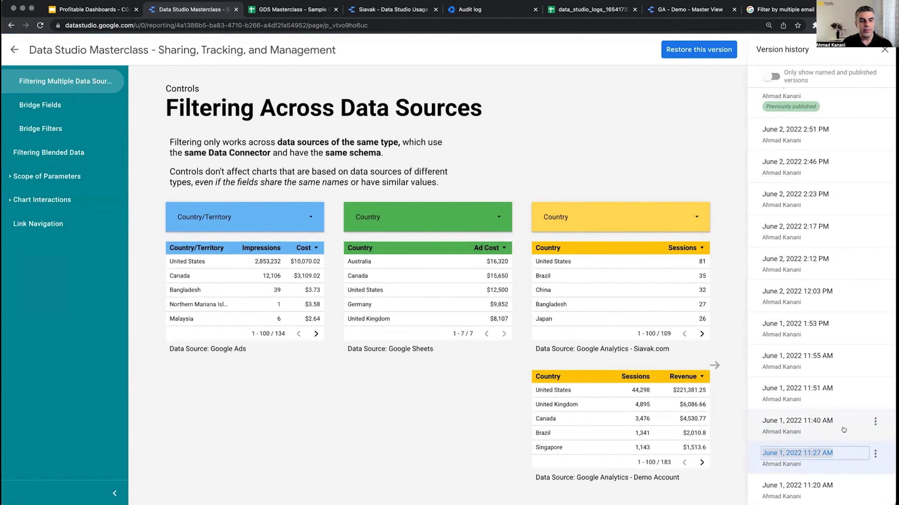
left_click(844, 431)
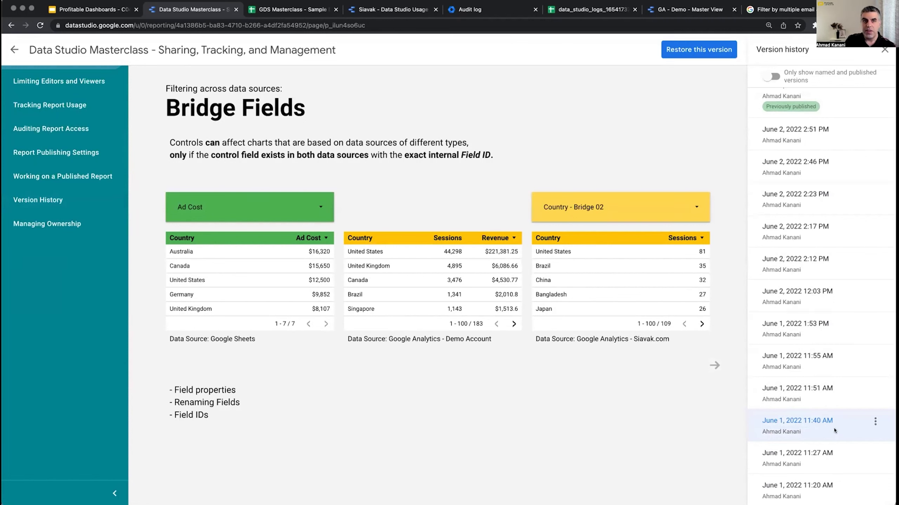
left_click(873, 423)
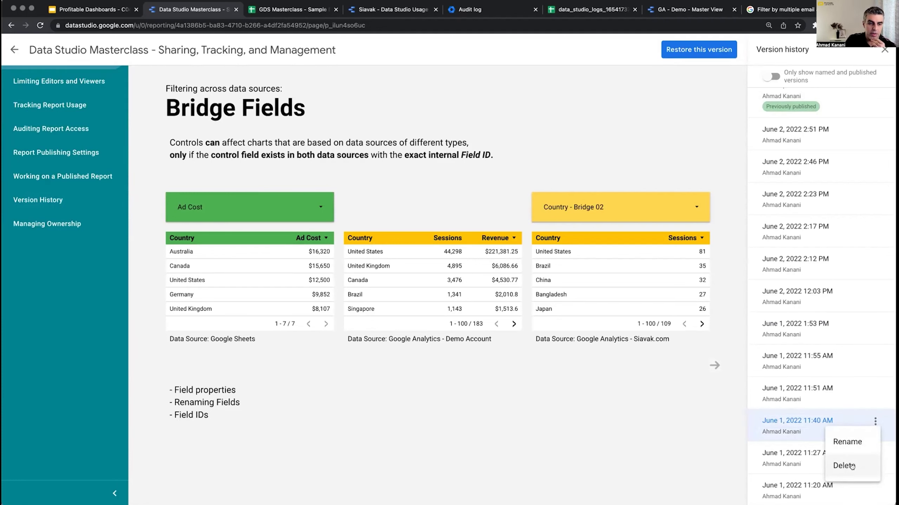
left_click(849, 391)
Rename the June 1, 2022 11:51 AM version of the report to "Interesting".
left_click(847, 372)
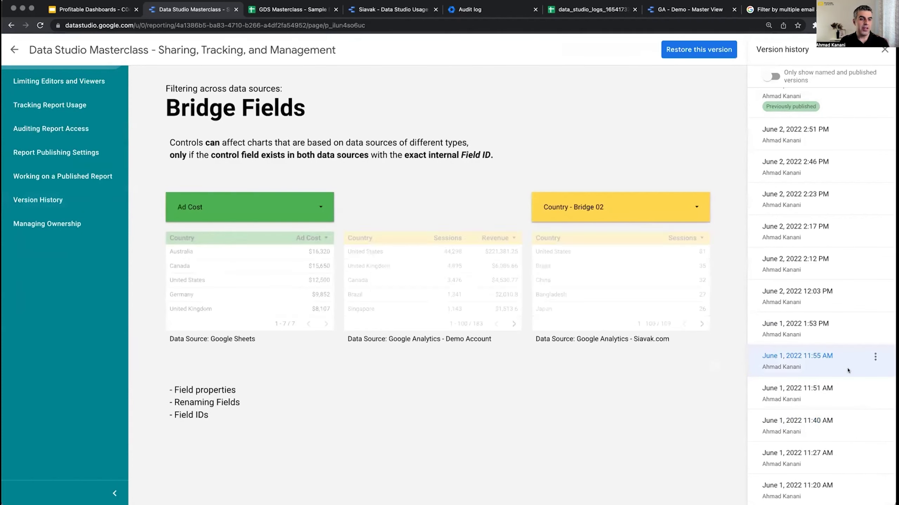
left_click(849, 401)
left_click(875, 389)
left_click(847, 410)
type("Intere")
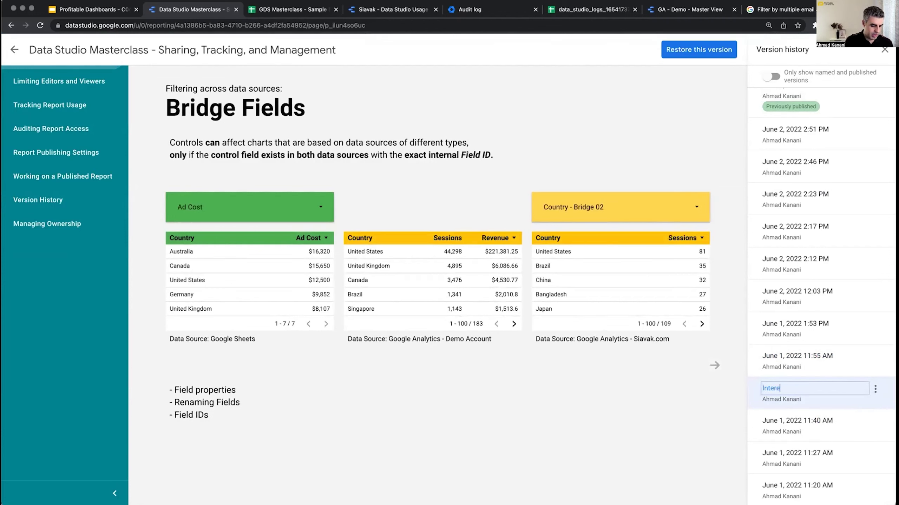
type("sting")
key("Return")
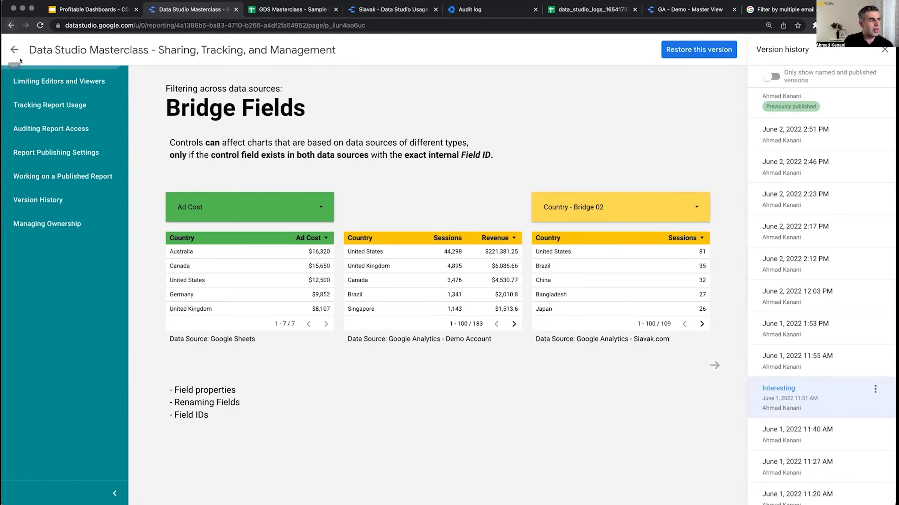
Exit the version history and return to the Version History page under Managing Reports in the report editor.
left_click(884, 49)
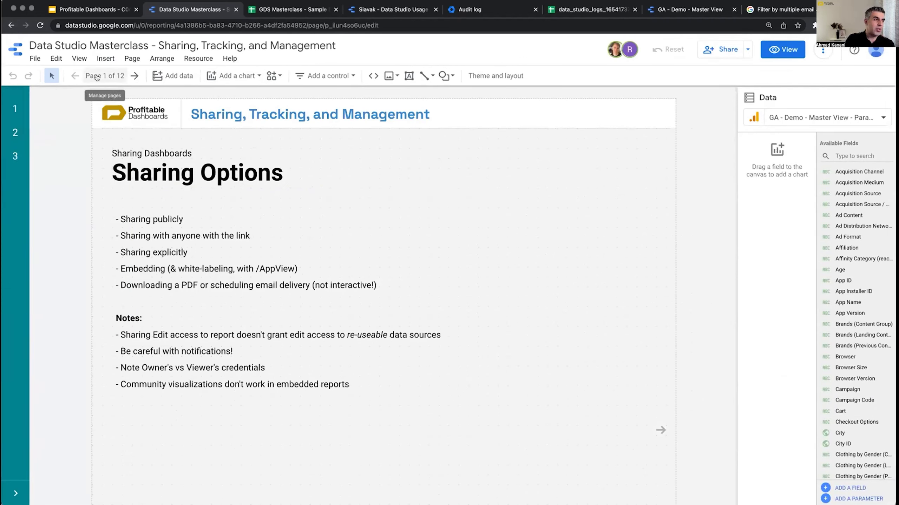
left_click(36, 59)
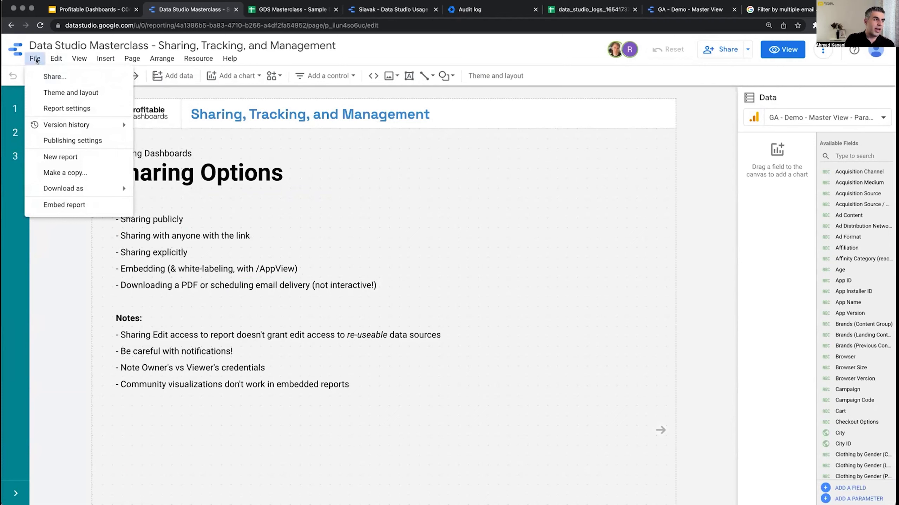
left_click(15, 156)
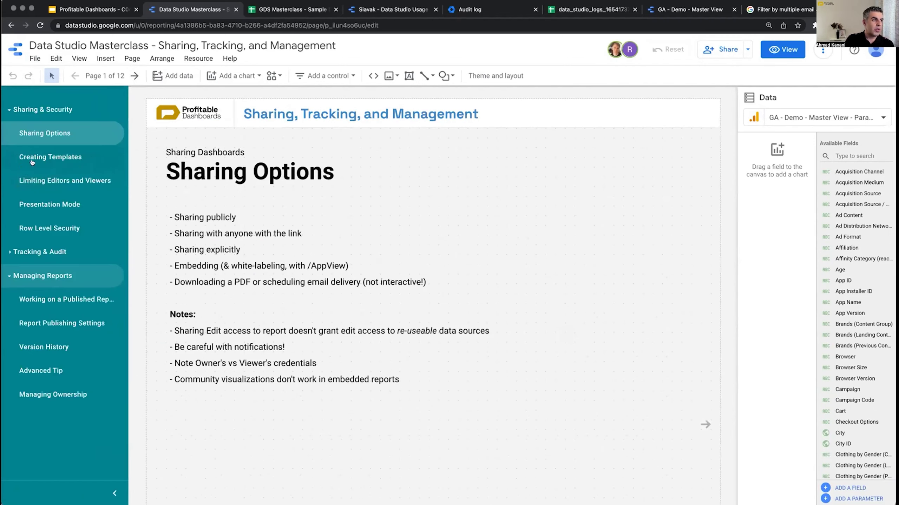
left_click(67, 347)
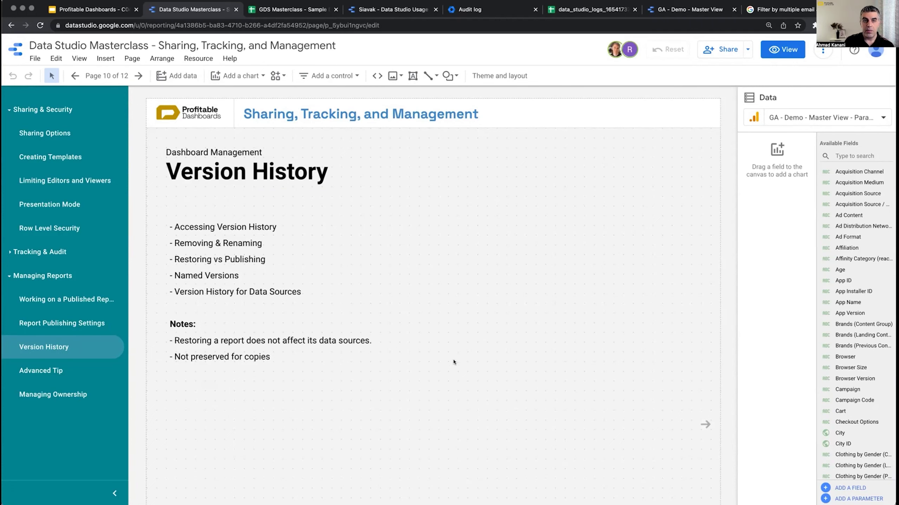
Switch to the GA - Demo - Master View data source, open its version history and preview the January 26, 2022 5:09 PM version.
left_click(690, 9)
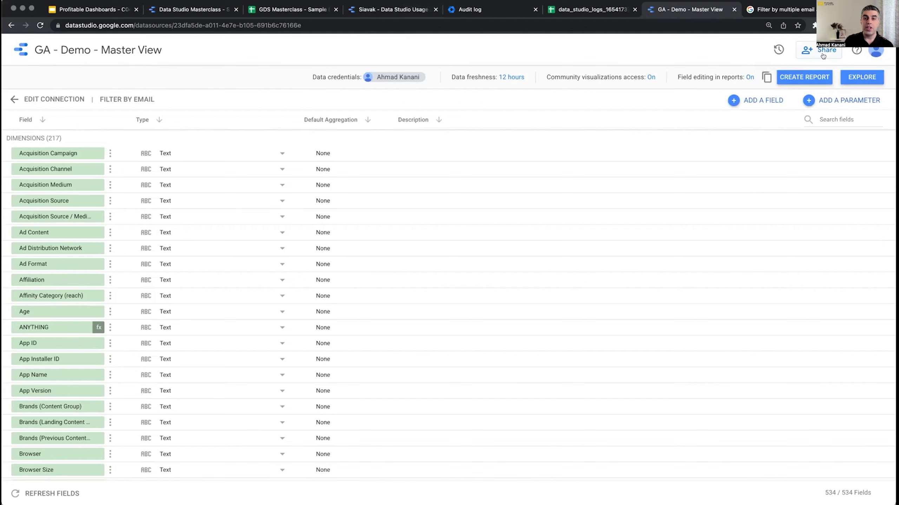
left_click(777, 50)
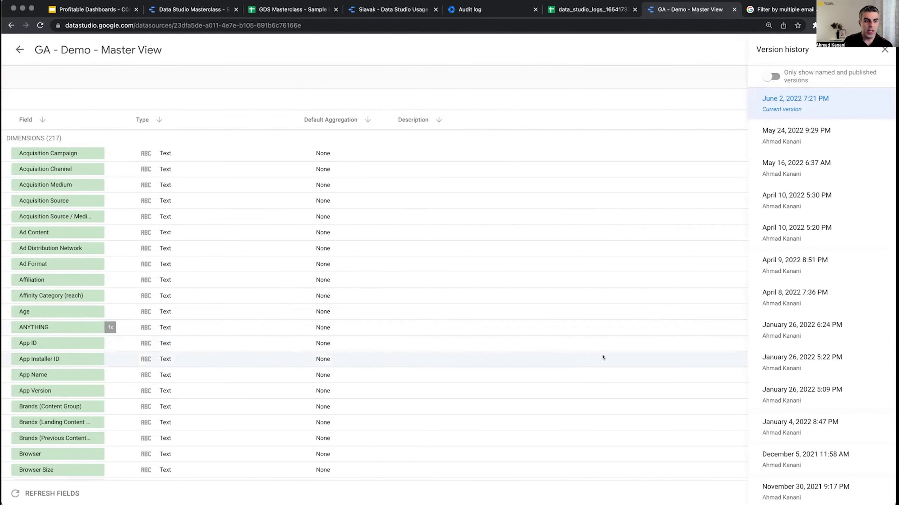
scroll(833, 368, "down", 2)
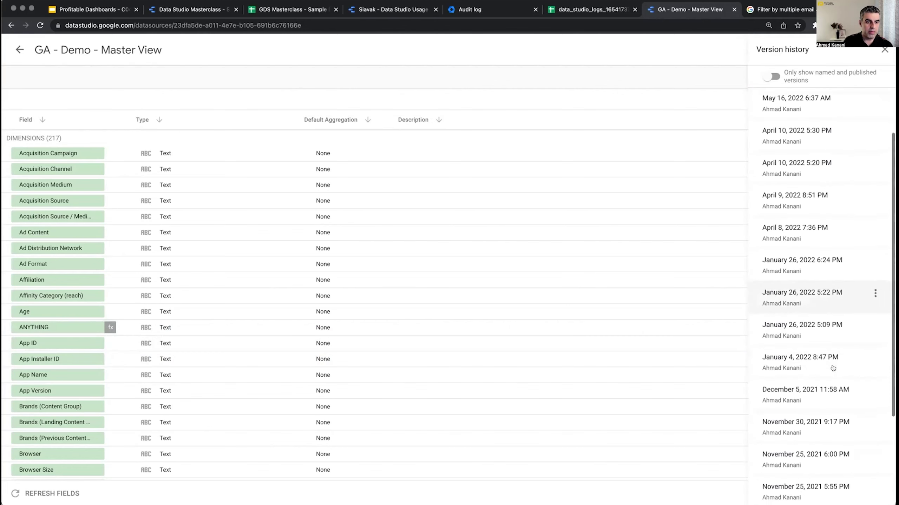
left_click(811, 332)
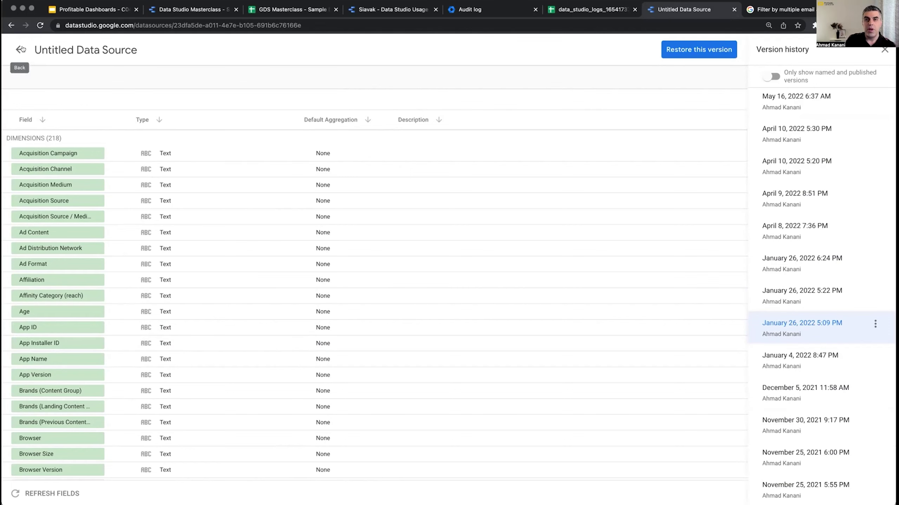
Switch back to the masterclass report and restore its June 1, 2022 11:20 AM version from the version history.
left_click(181, 9)
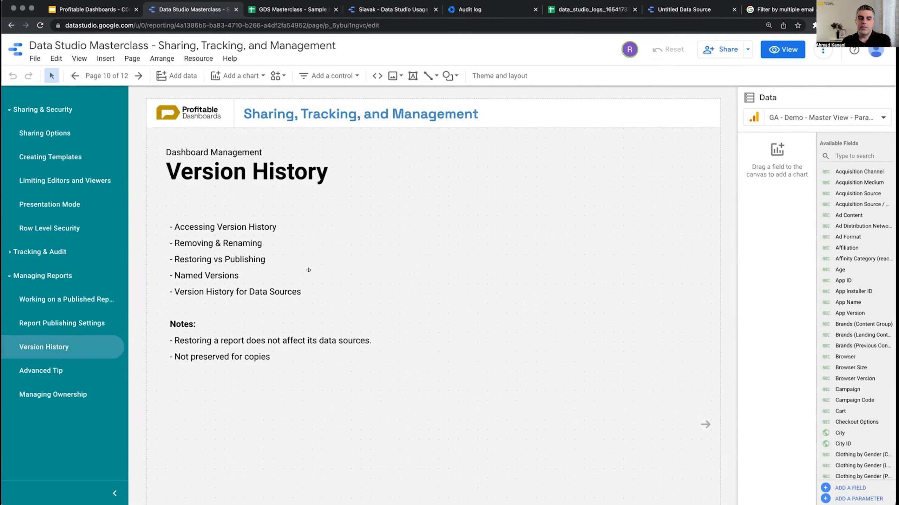
left_click(35, 58)
mouse_move(110, 125)
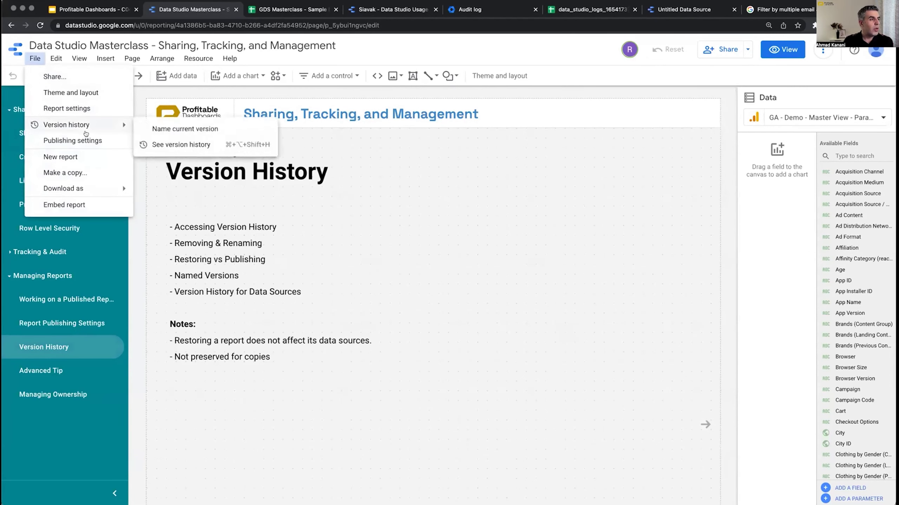
left_click(180, 142)
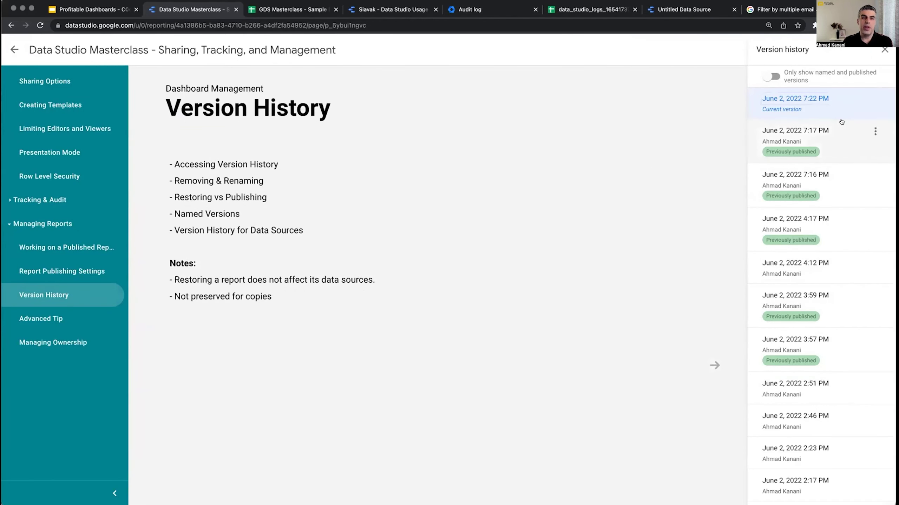
scroll(819, 420, "down", 7)
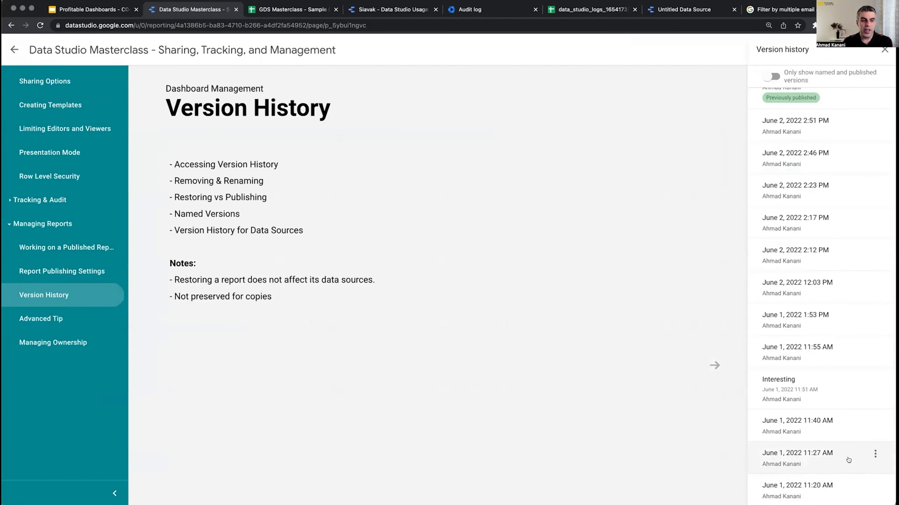
left_click(843, 488)
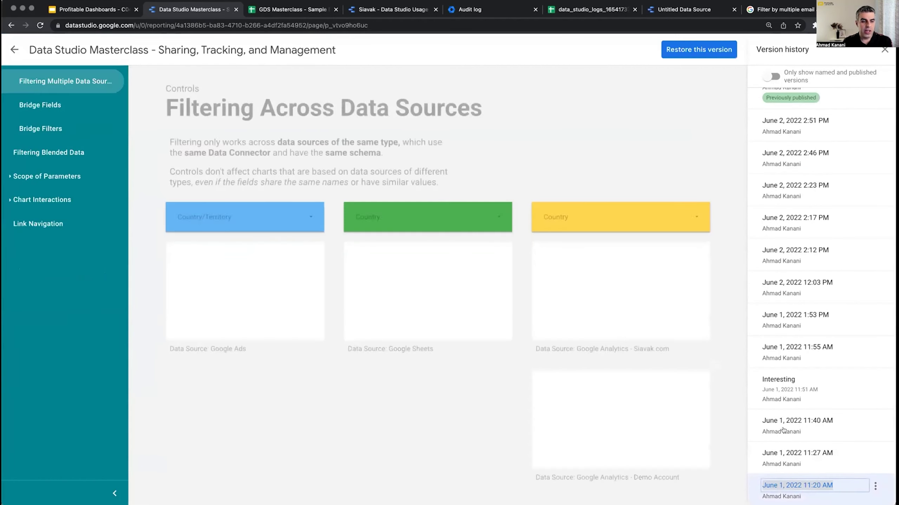
left_click(693, 50)
left_click(525, 291)
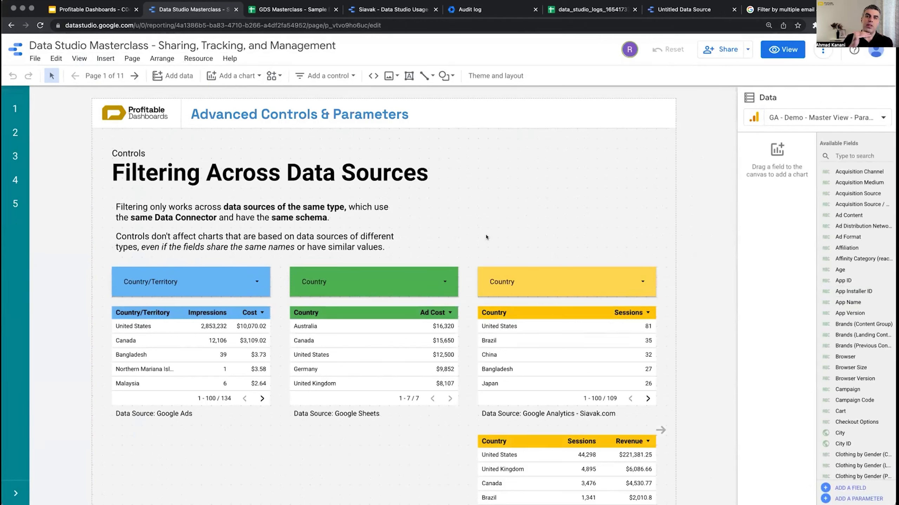
Reopen the version history of the restored report to review its list of versions.
left_click(34, 58)
mouse_move(67, 125)
left_click(181, 144)
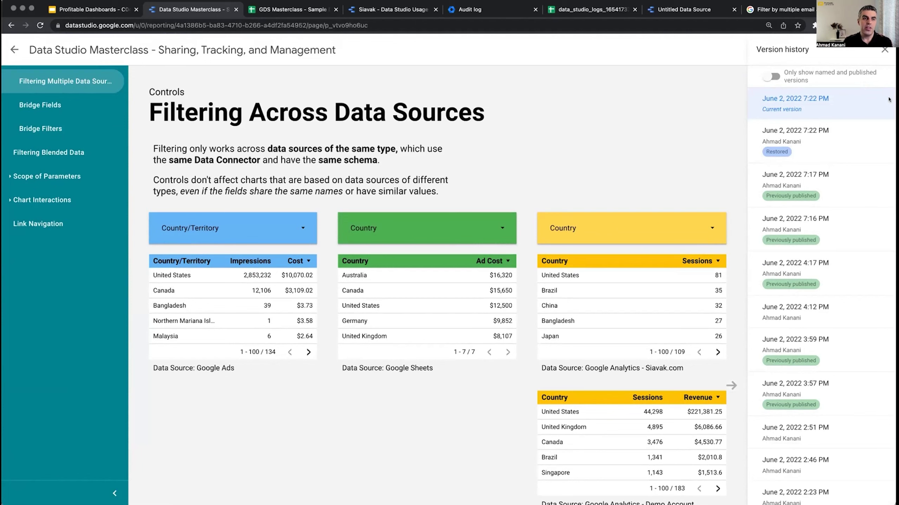
Select the current version, look through the list of older versions, and view the current version's Bridge Filters page.
left_click(814, 99)
triple_click(818, 95)
scroll(816, 98, "down", 7)
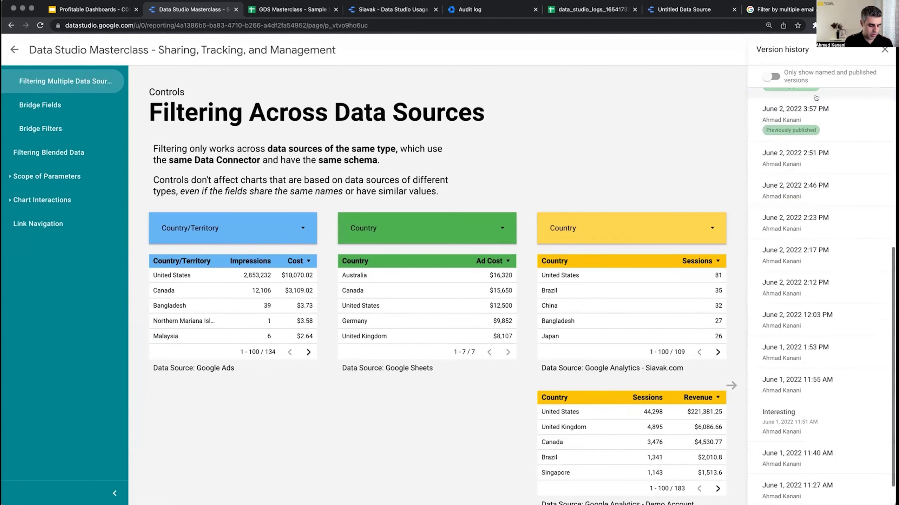
scroll(816, 97, "up", 7)
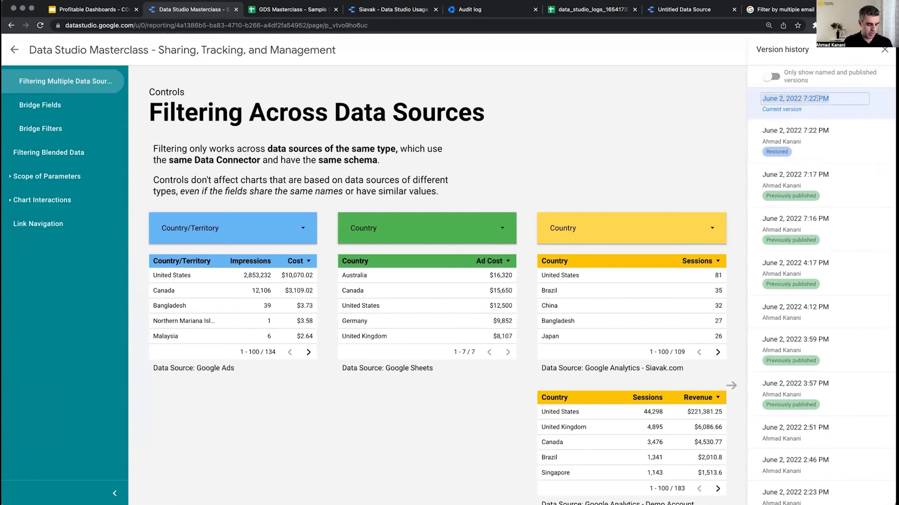
left_click(860, 113)
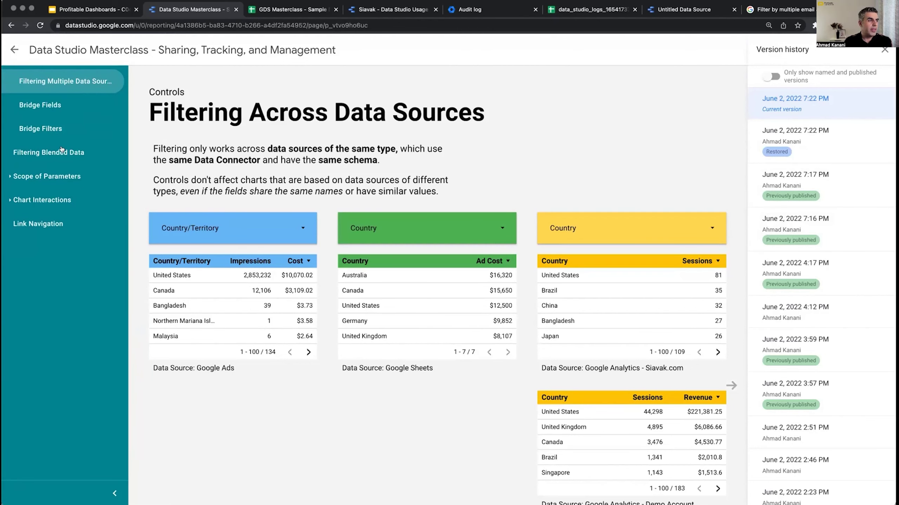
left_click(59, 131)
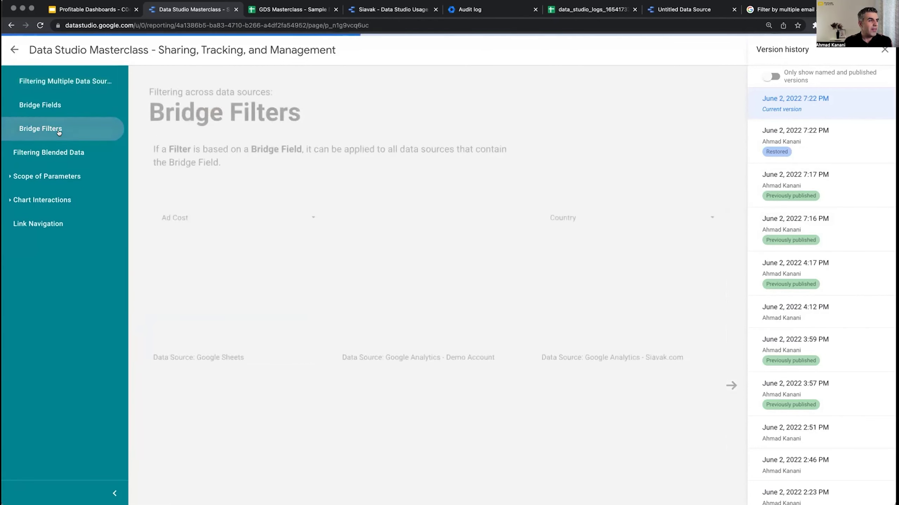
Preview the June 2, 2022 versions from 7:17 PM, 7:16 PM, 4:17 PM and 4:12 PM one after another.
left_click(848, 187)
left_click(843, 221)
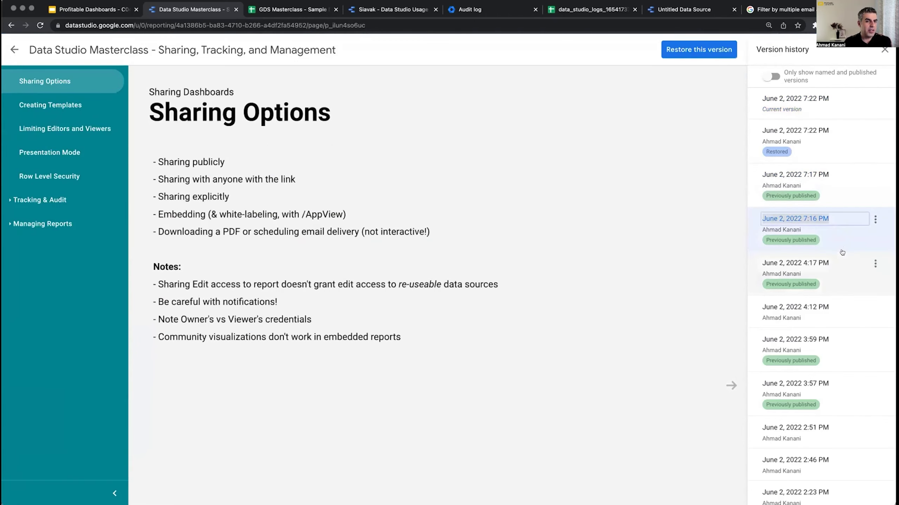
triple_click(839, 266)
left_click(836, 307)
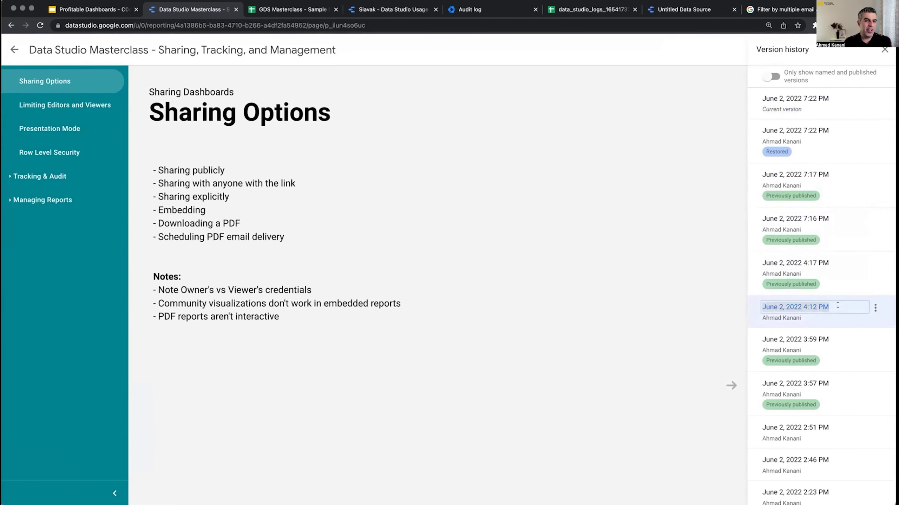